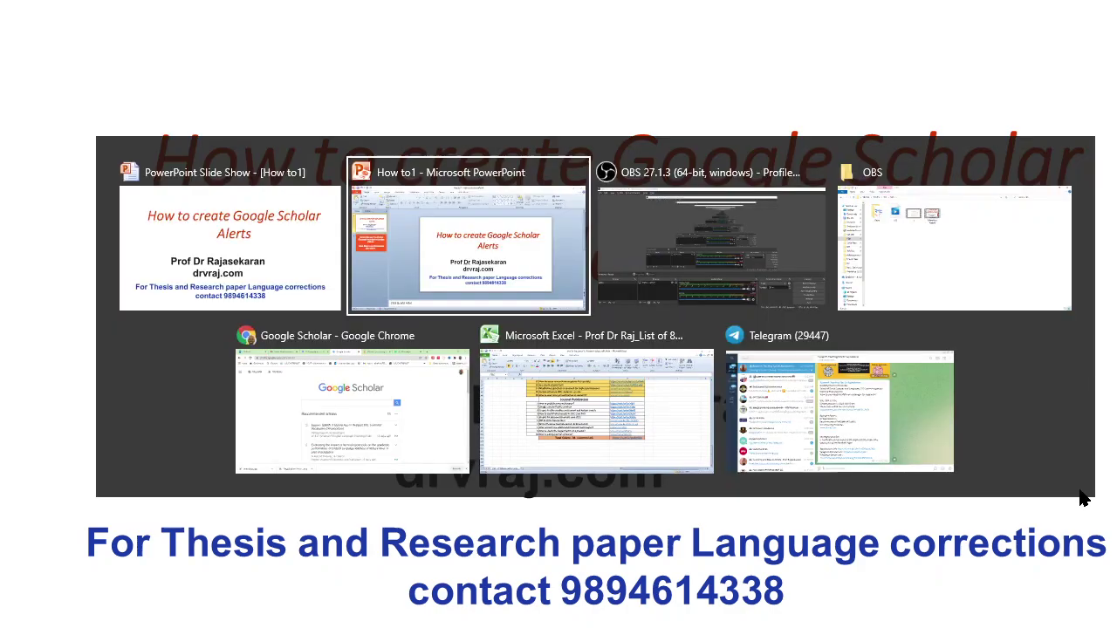
Switch to Google Scholar in Chrome and open the account's Alerts page.
key("Tab")
key("Tab")
key("Tab")
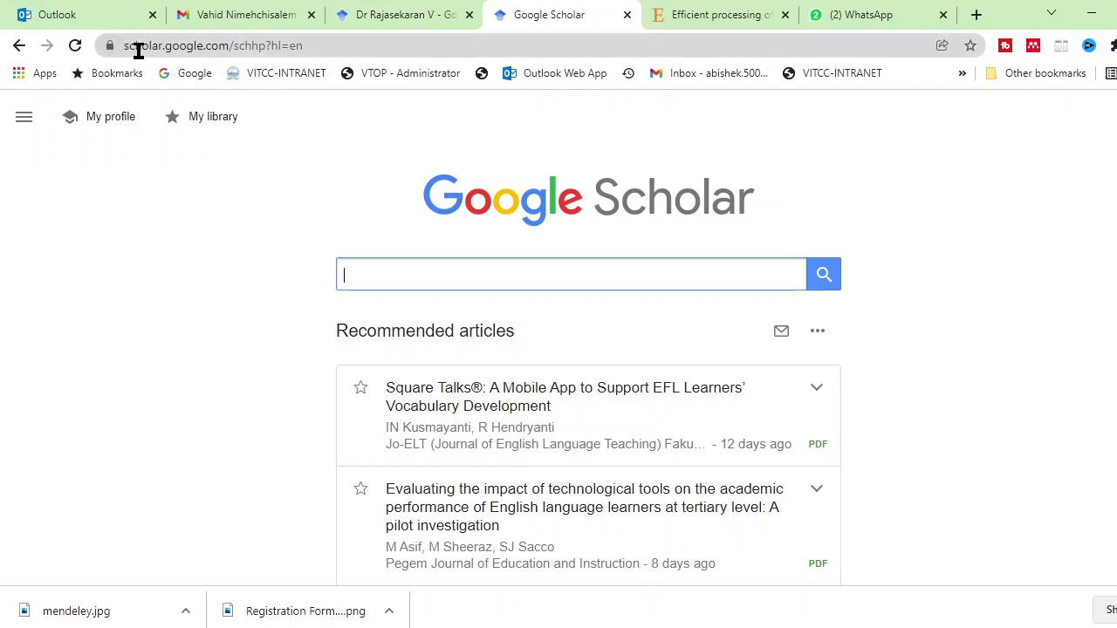
left_click_drag(125, 48, 237, 49)
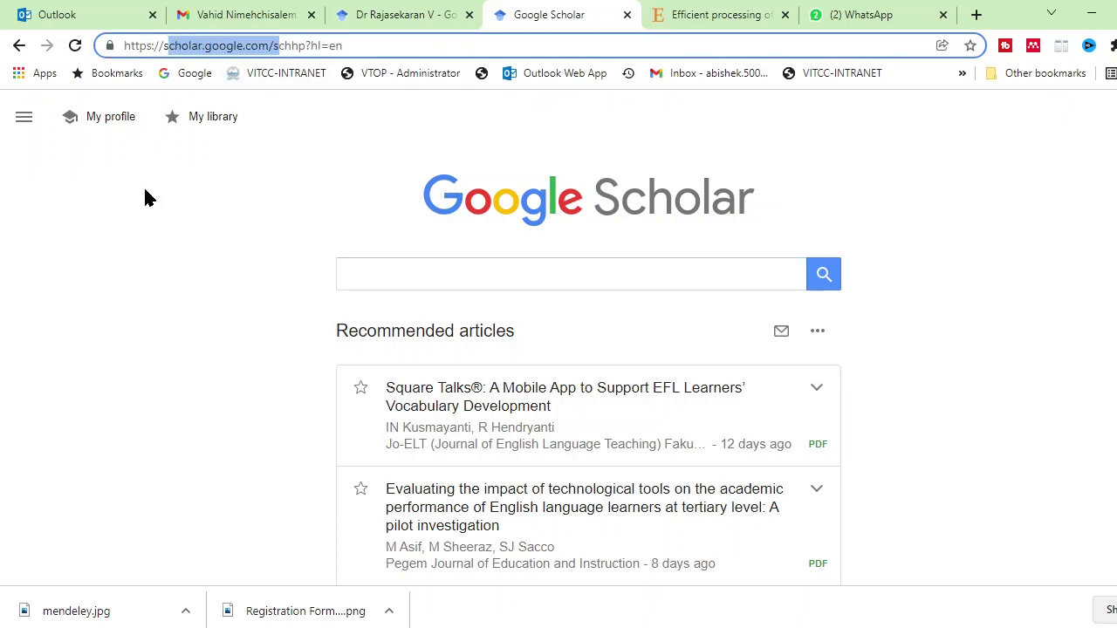
left_click(187, 251)
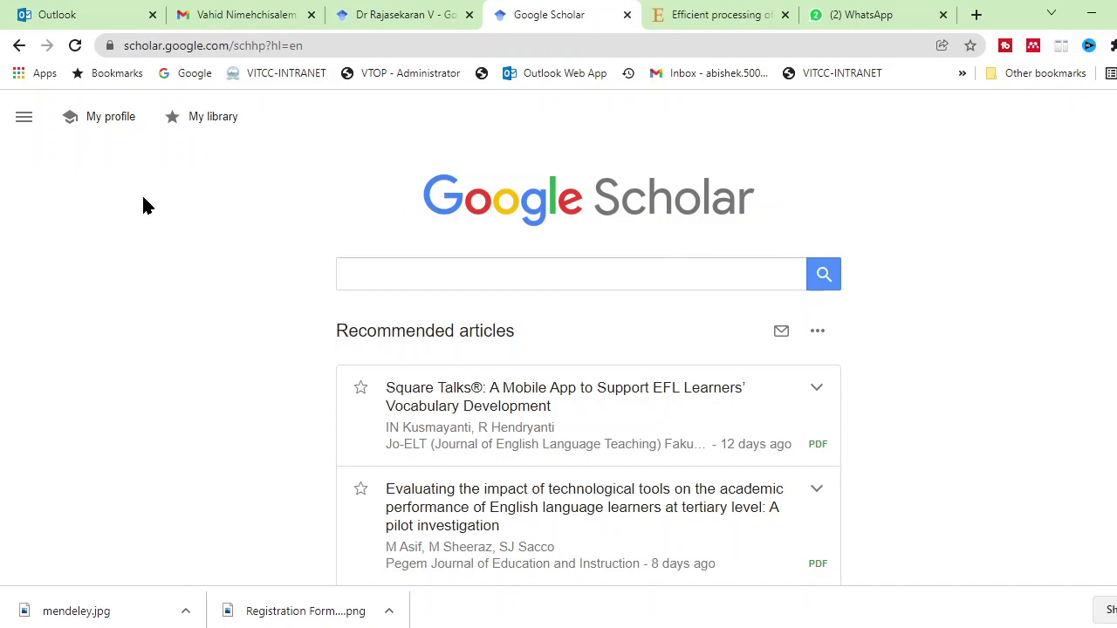
left_click(23, 117)
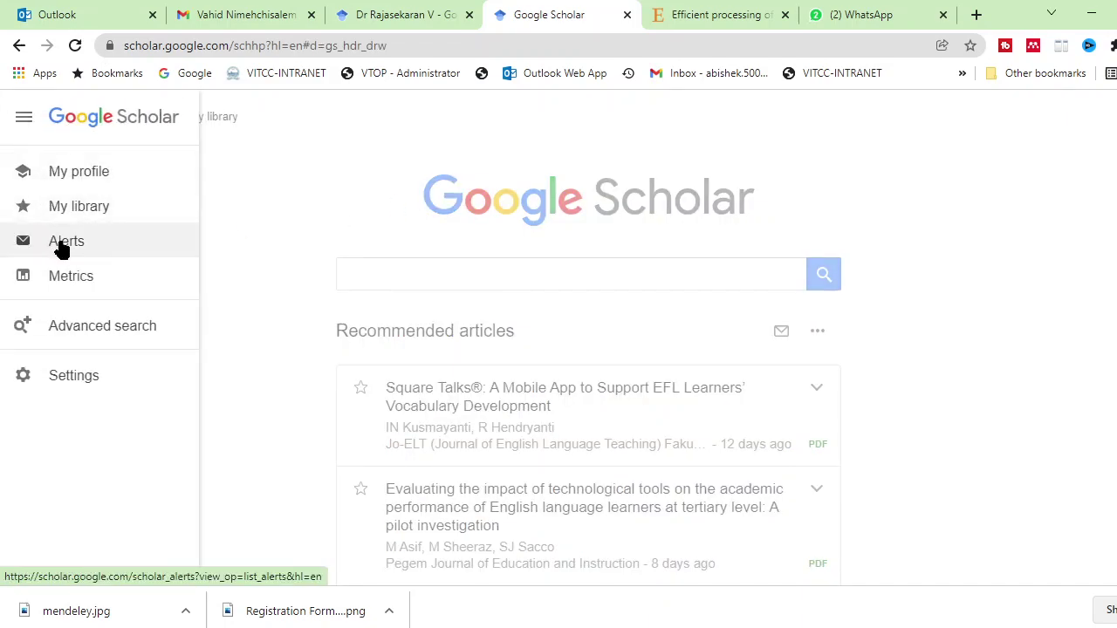
left_click(60, 249)
left_click(58, 248)
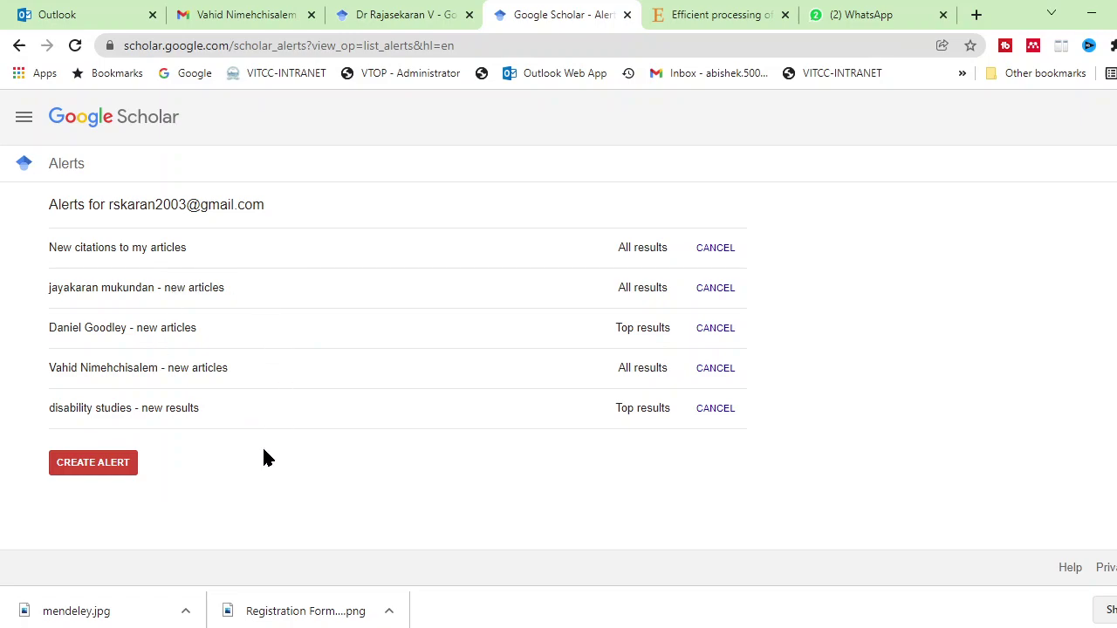
Start a new alert and enter "Digital tools in online classroom" as its query.
left_click(93, 466)
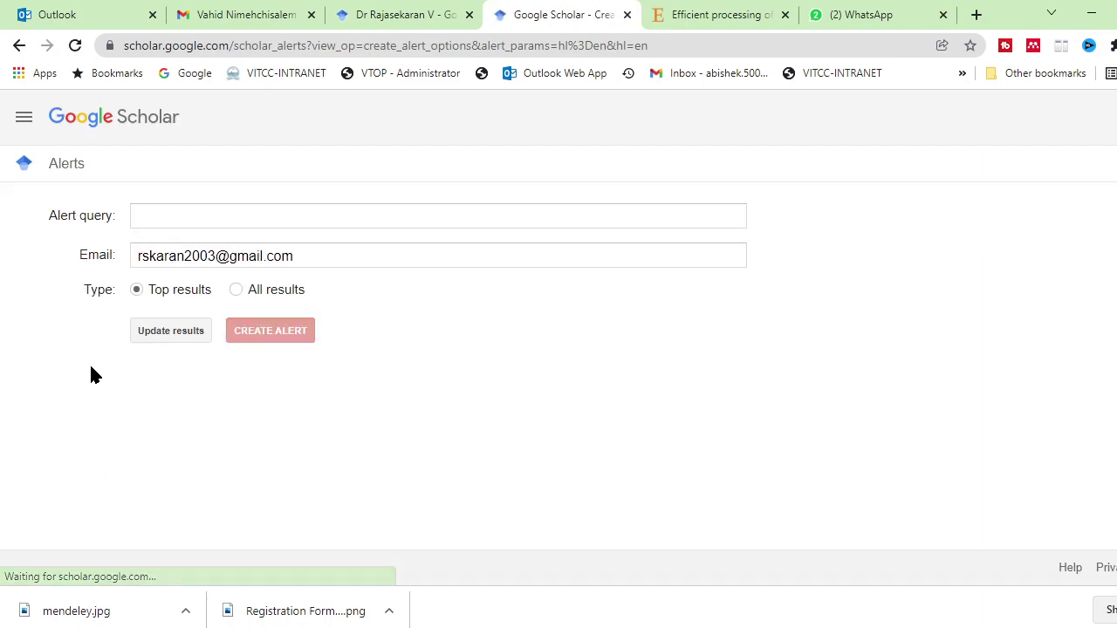
left_click(211, 216)
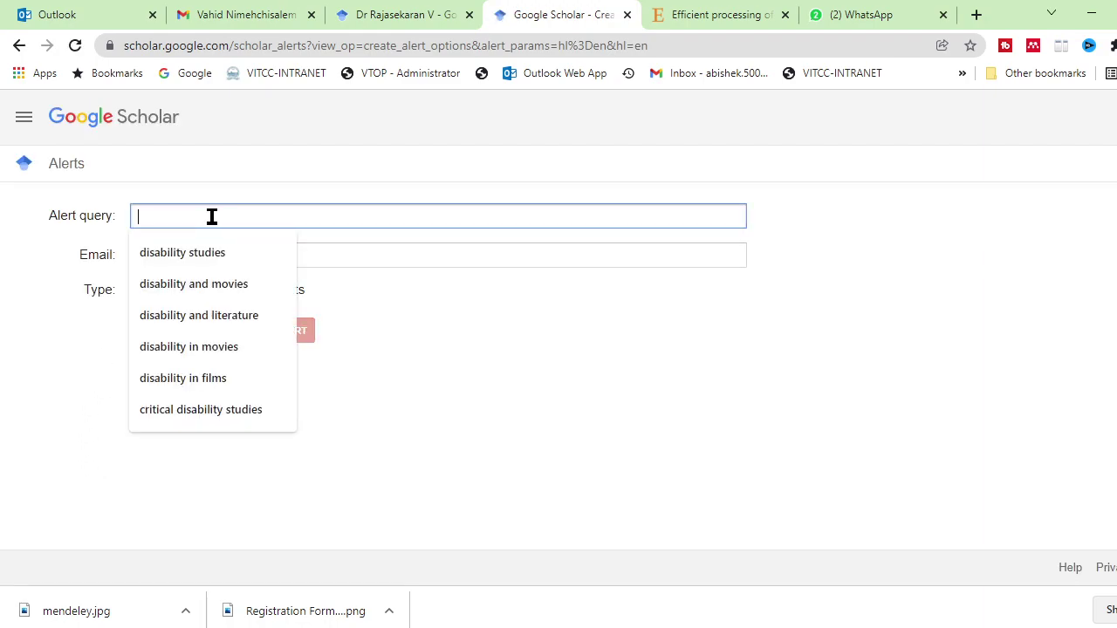
type("Digi")
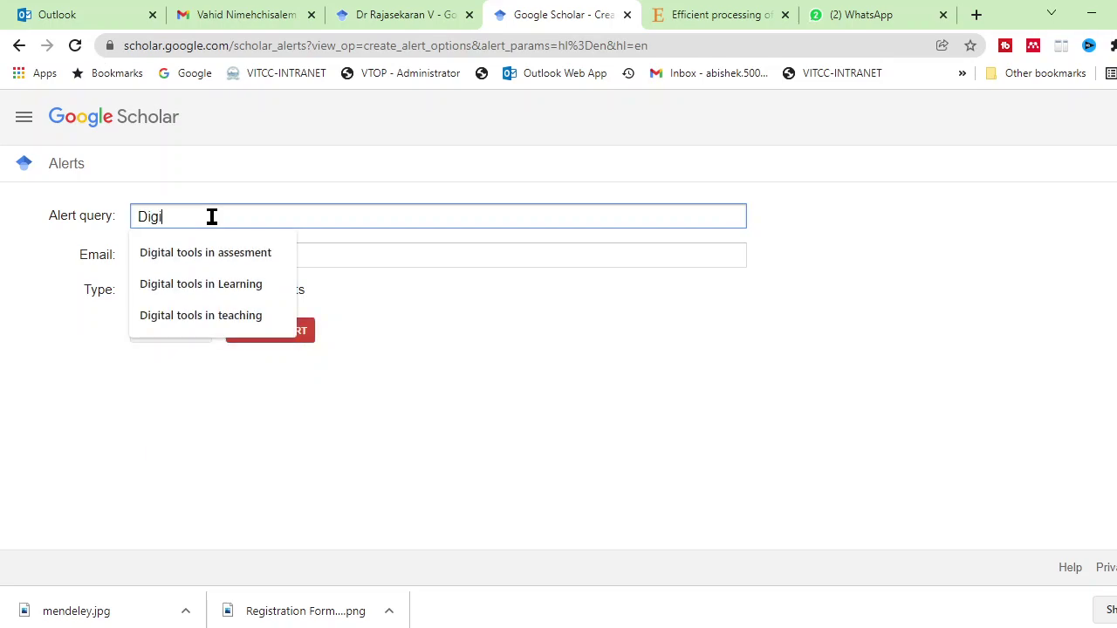
type("tal tools in online ")
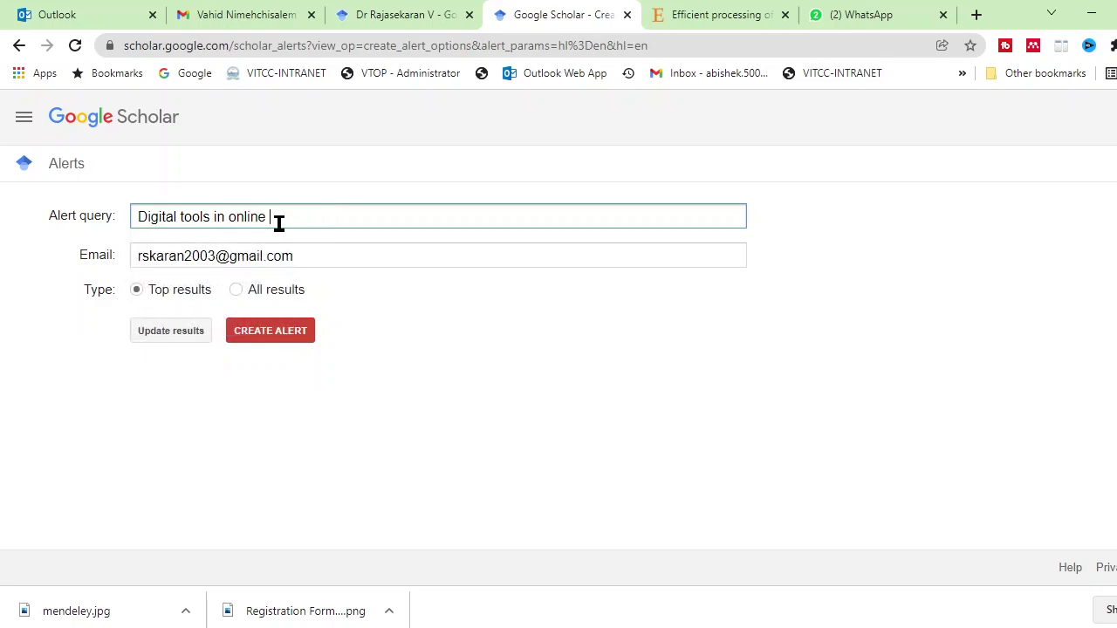
type("classroom")
left_click(517, 370)
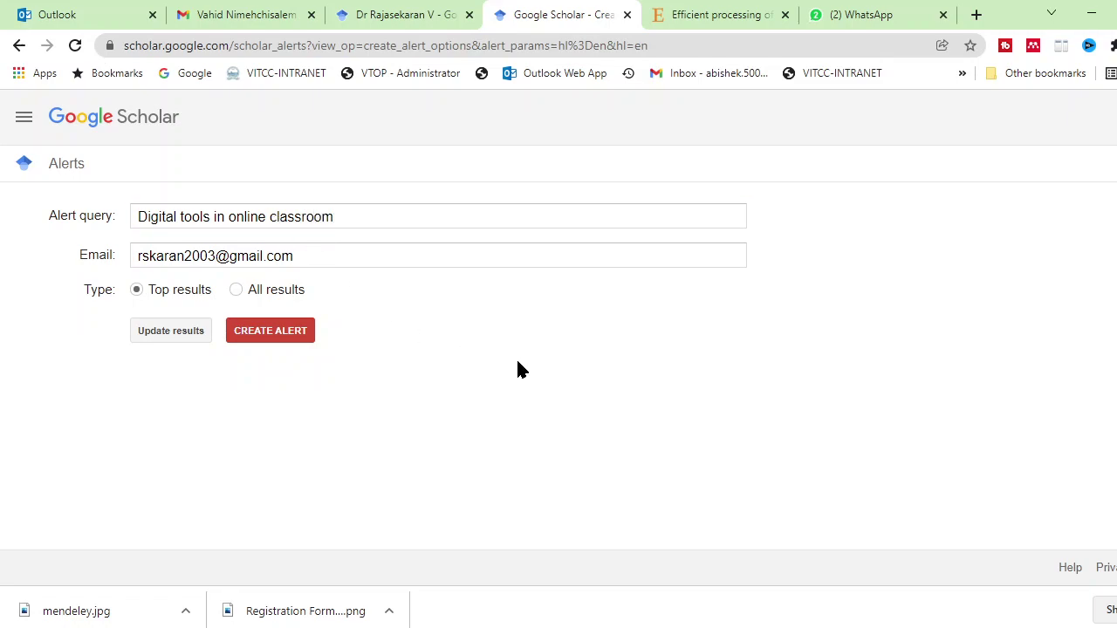
Preview the sample results for the digital tools query, and create the alert with the Top results type.
left_click(164, 343)
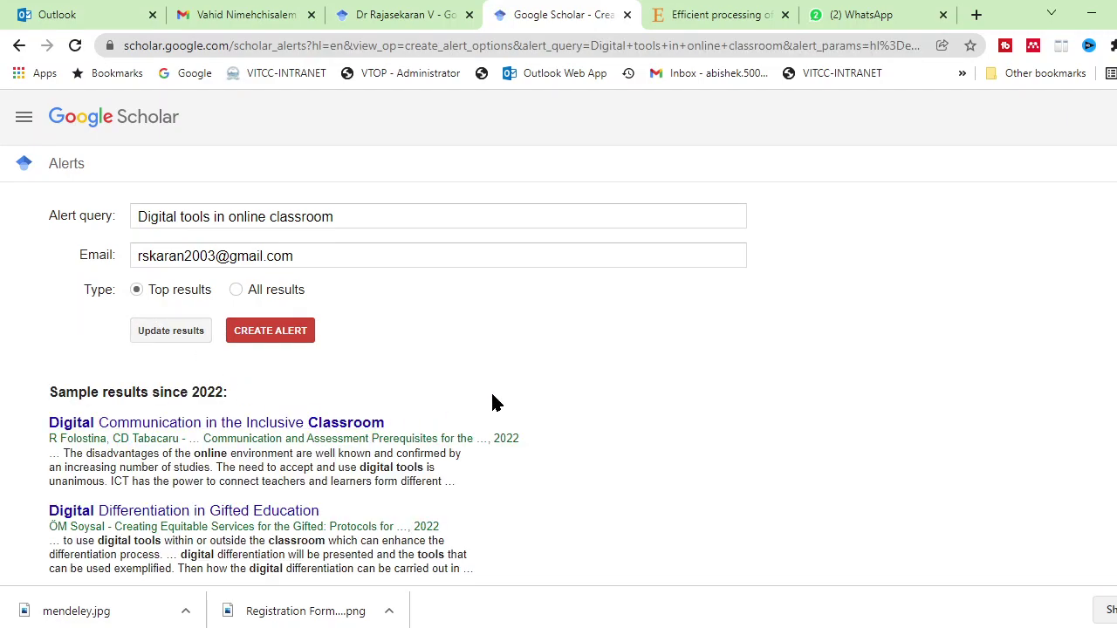
scroll(471, 392, "down", 1)
scroll(336, 362, "down", 3)
scroll(331, 371, "down", 2)
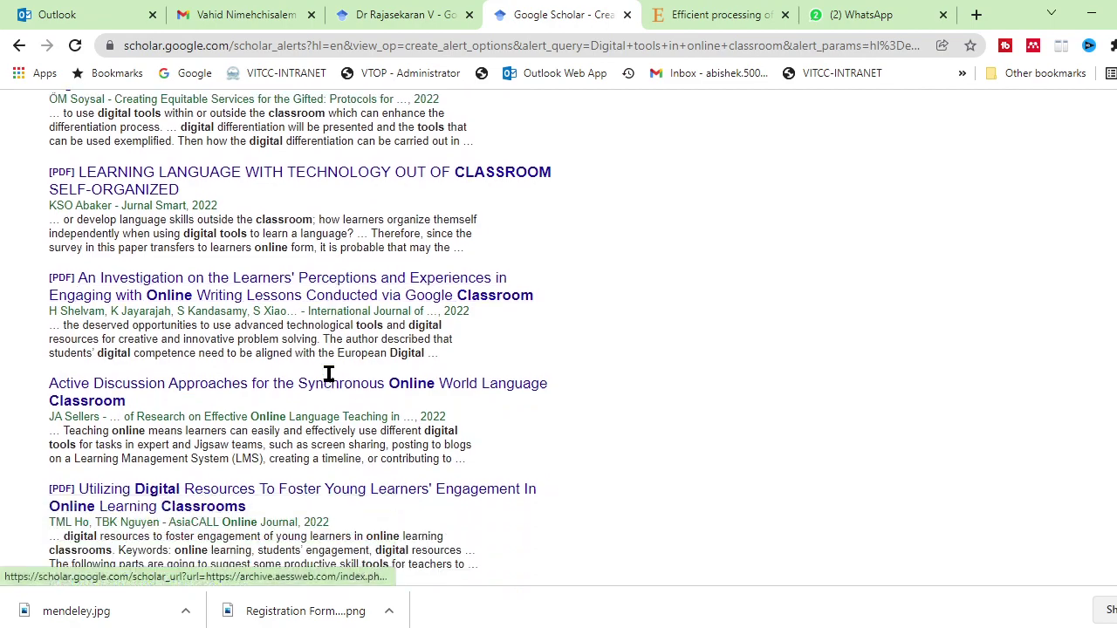
scroll(297, 375, "up", 5)
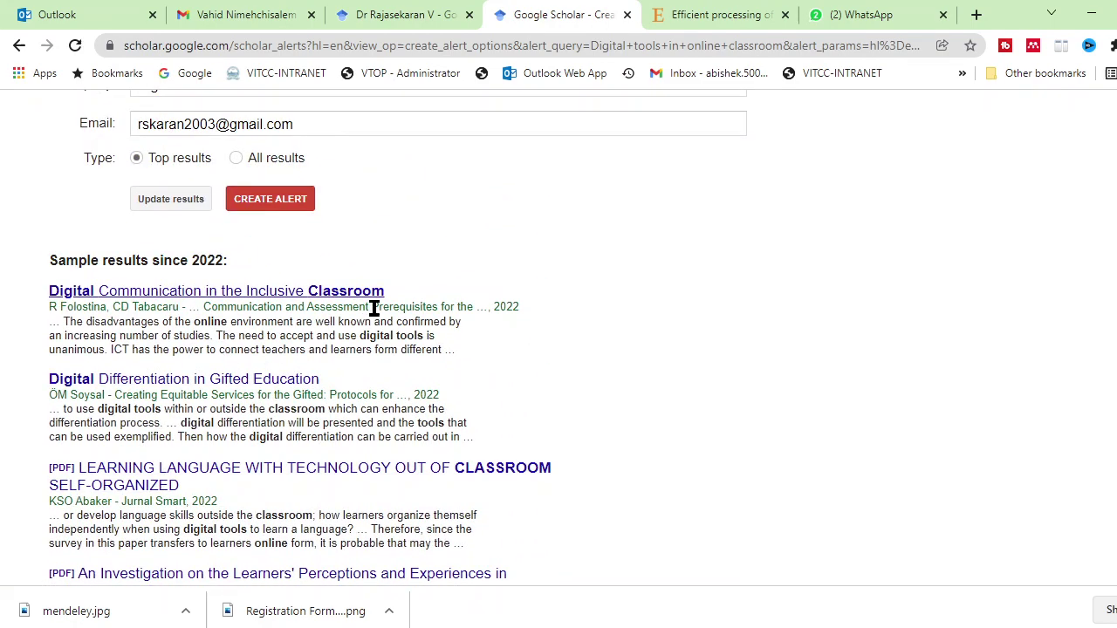
scroll(567, 349, "up", 2)
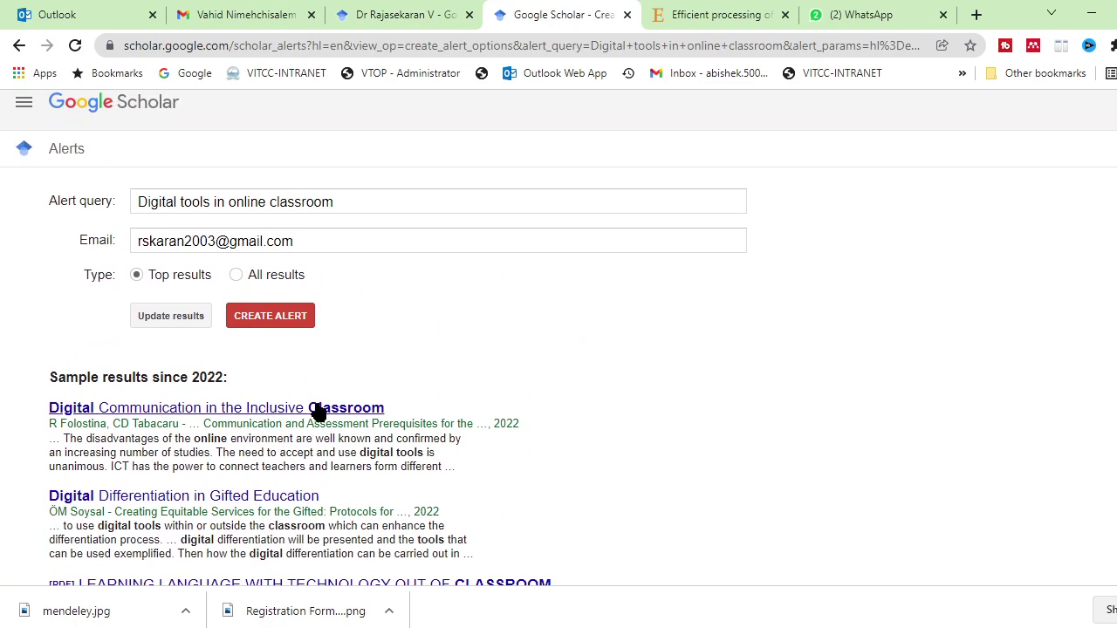
scroll(572, 440, "down", 2)
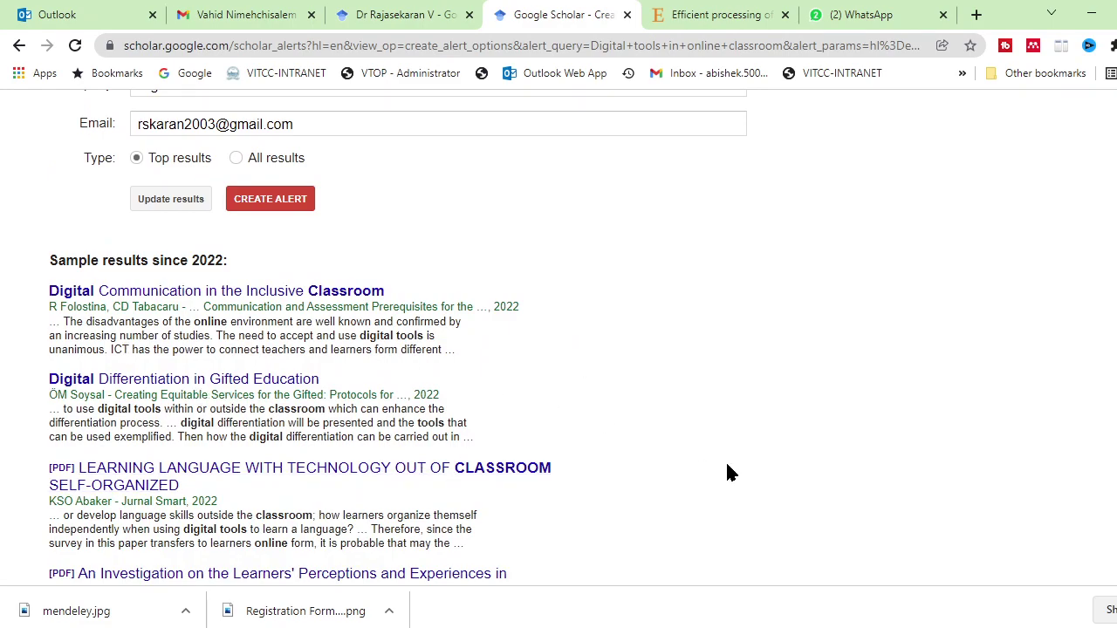
scroll(739, 468, "up", 2)
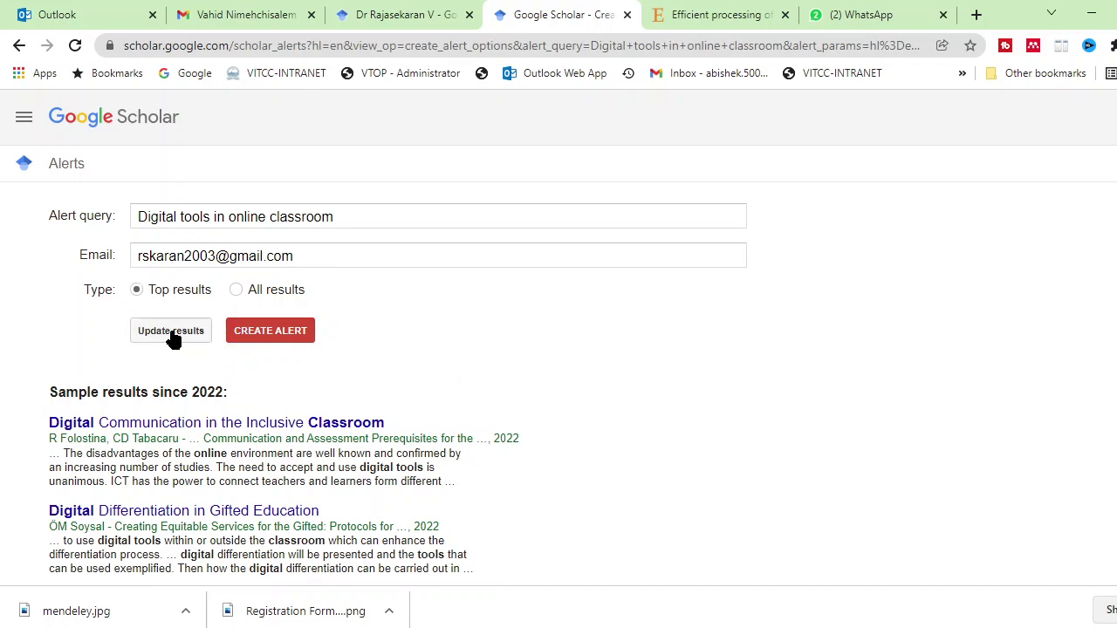
left_click(273, 336)
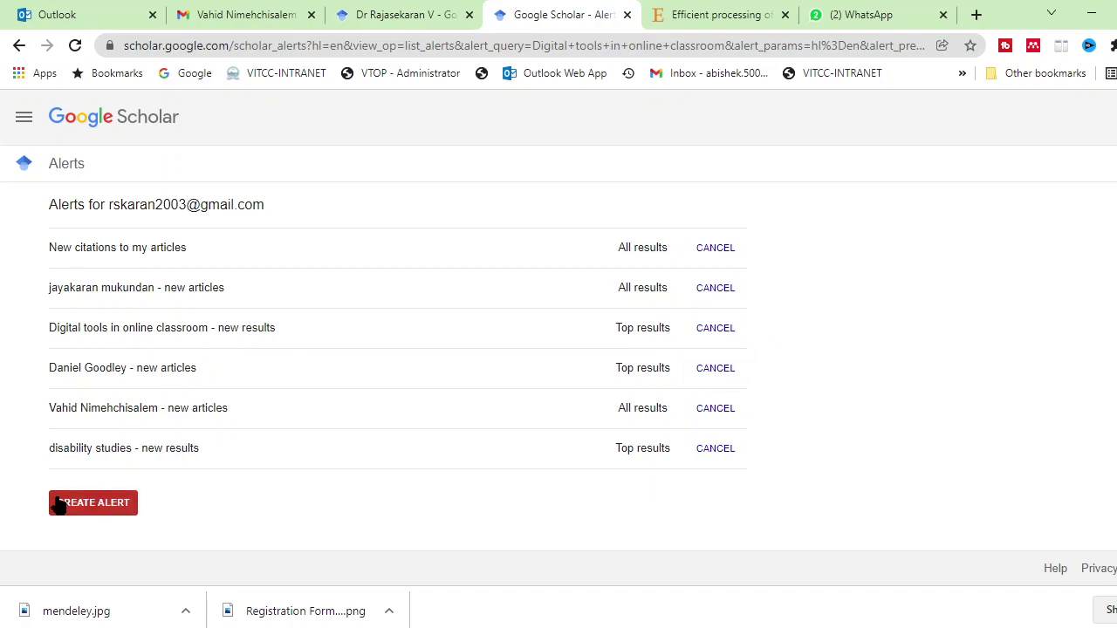
Start another alert and enter the author name "Tom Shakespeare" as its query.
left_click(102, 506)
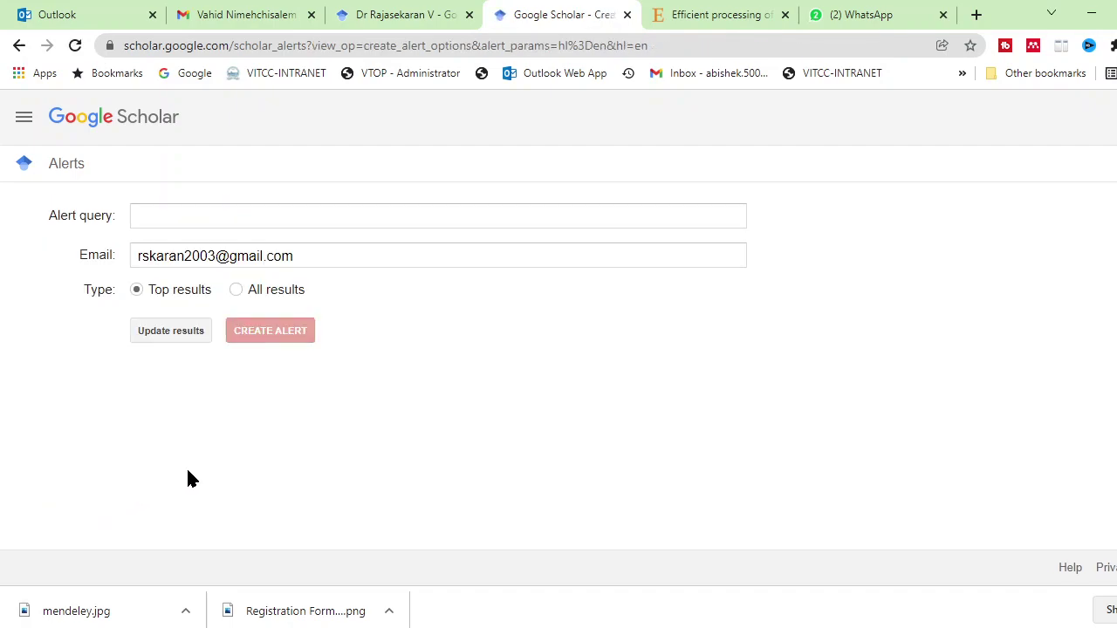
left_click(254, 219)
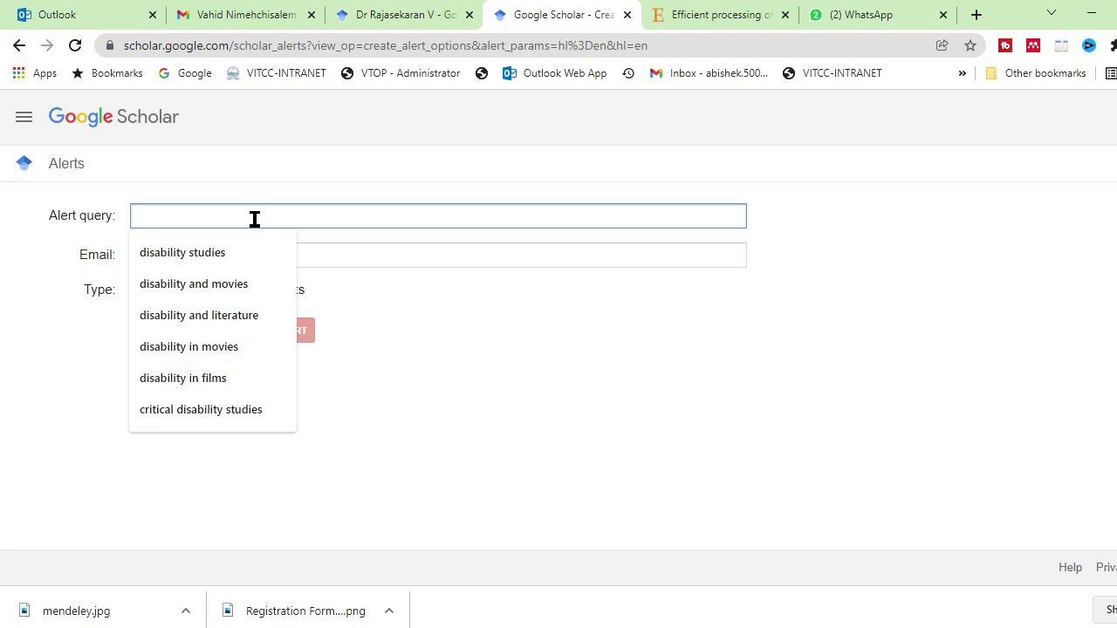
type("Tom Shakespeare")
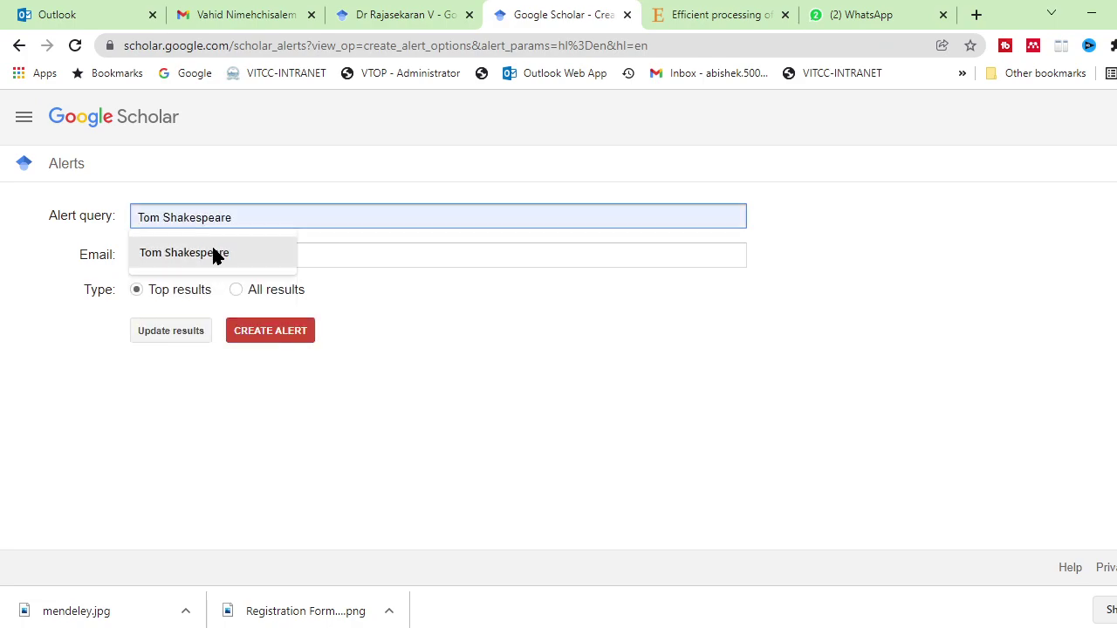
left_click(212, 252)
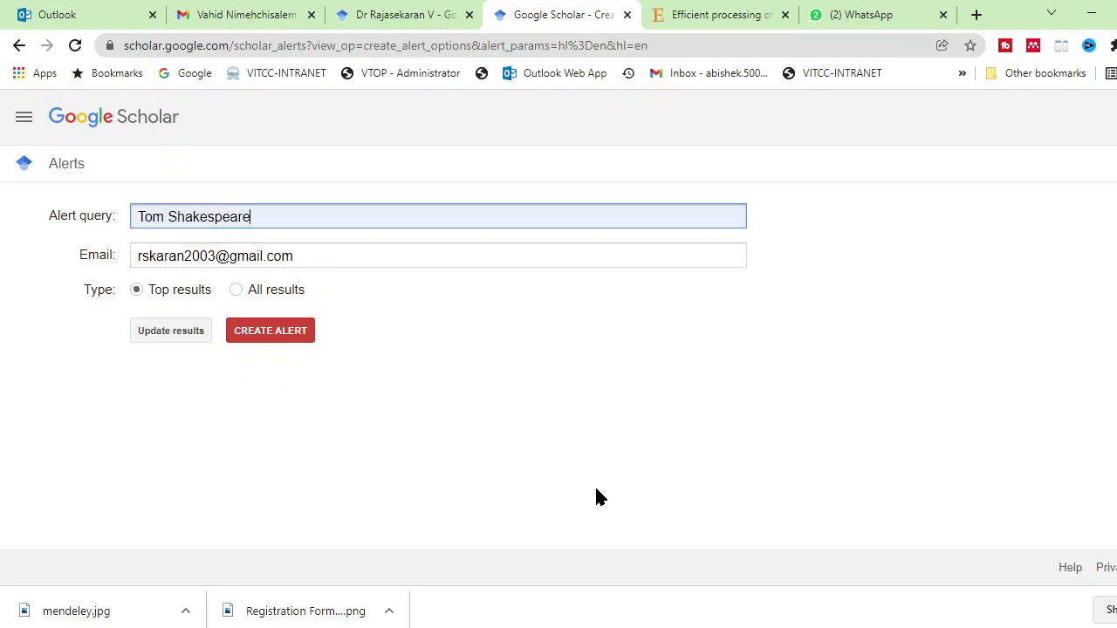
Preview the sample results for the author query, and create the alert with the Top results type.
left_click(168, 335)
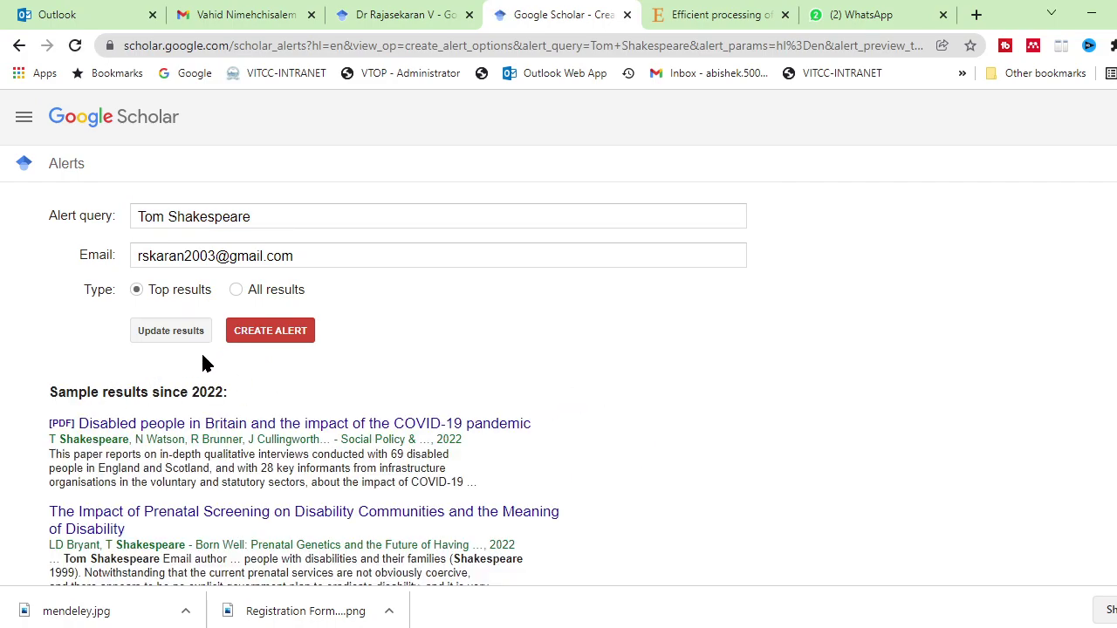
scroll(229, 408, "down", 1)
scroll(230, 408, "down", 1)
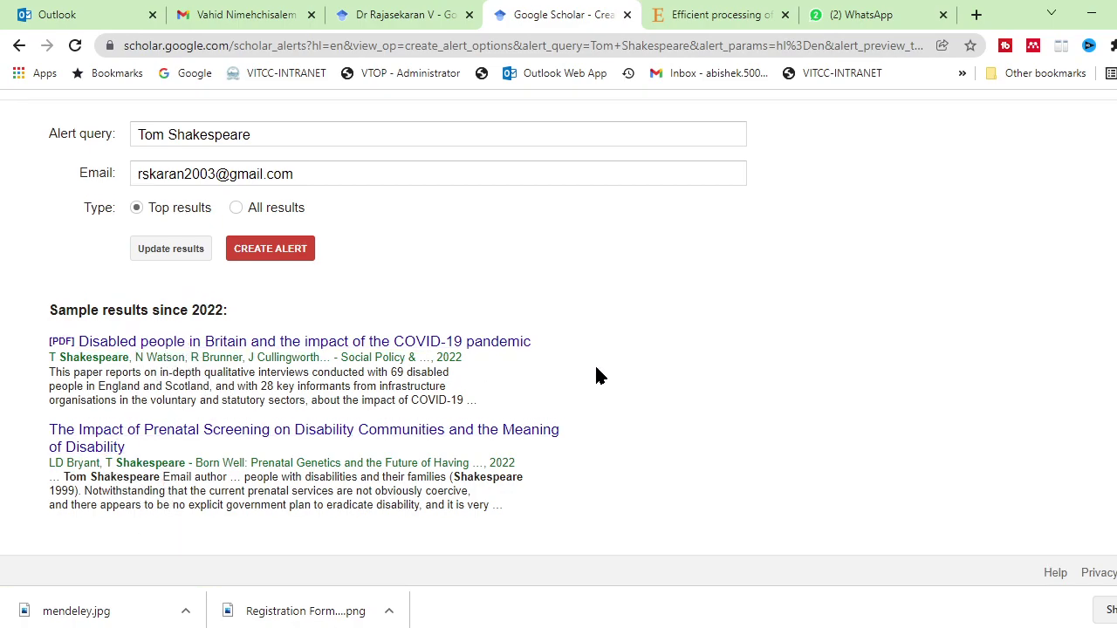
scroll(458, 407, "up", 2)
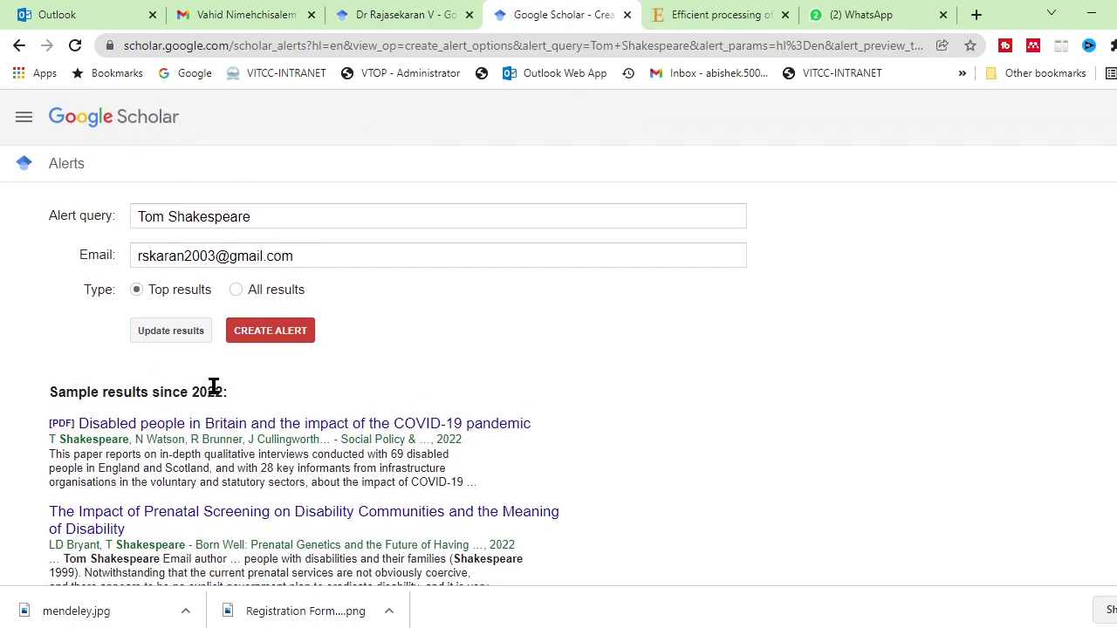
left_click(251, 337)
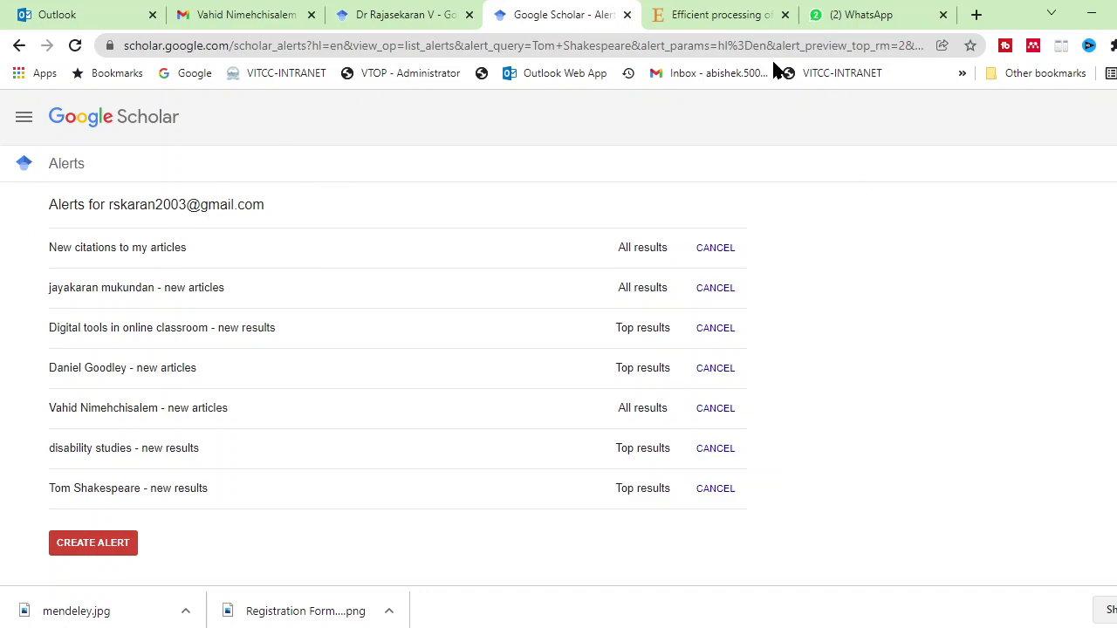
Switch to Gmail, search the mailbox for "google scholar alert", and look through the matching messages.
left_click(251, 15)
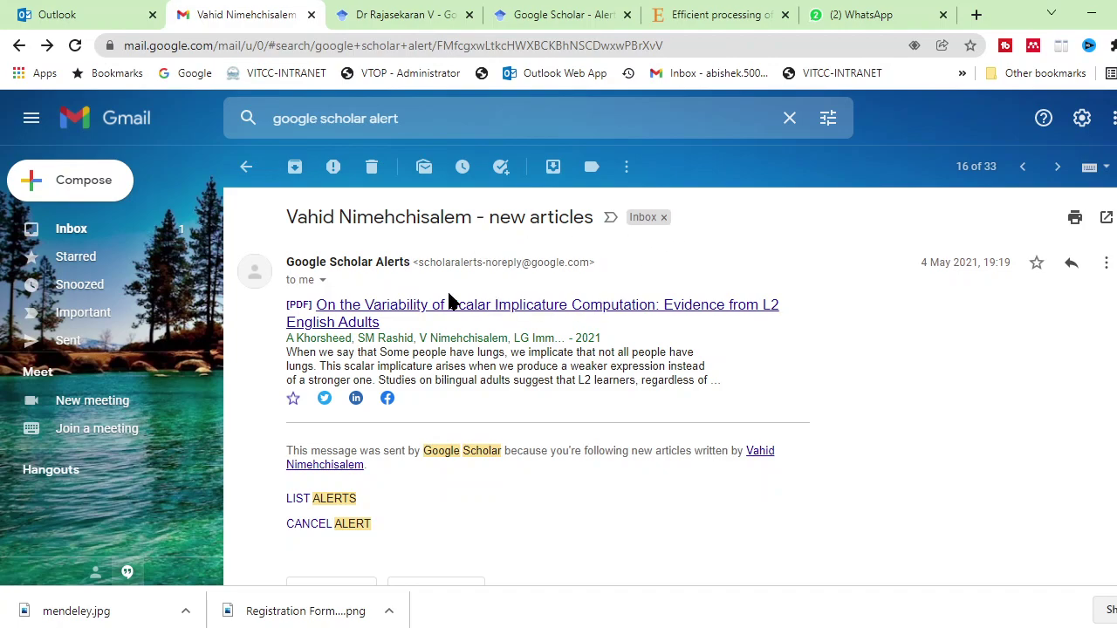
left_click(427, 122)
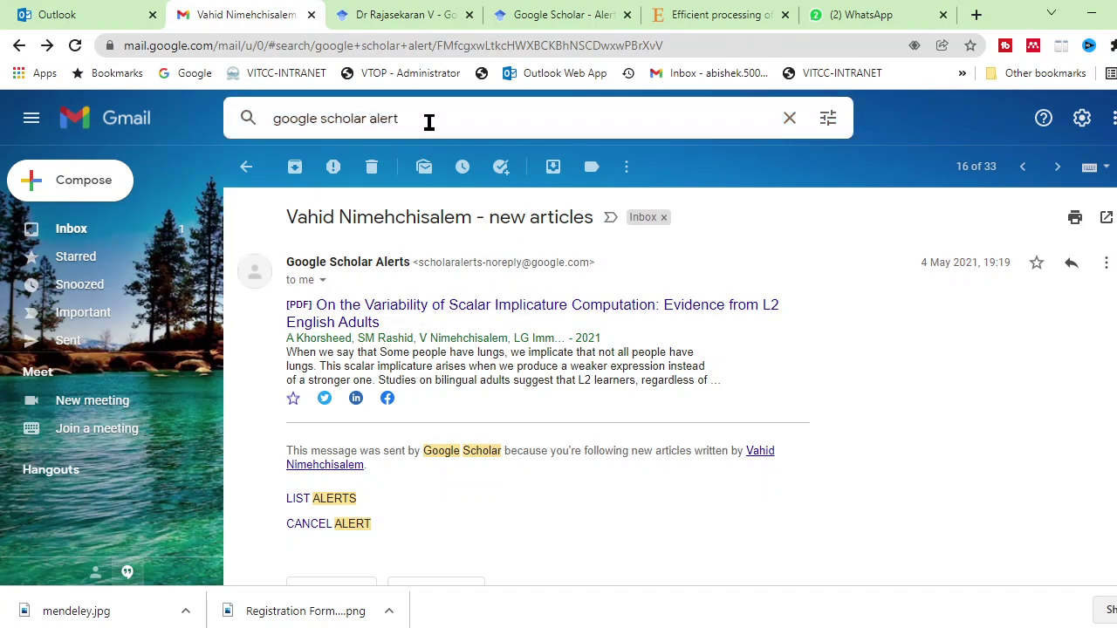
key("ctrl+a")
key("Return")
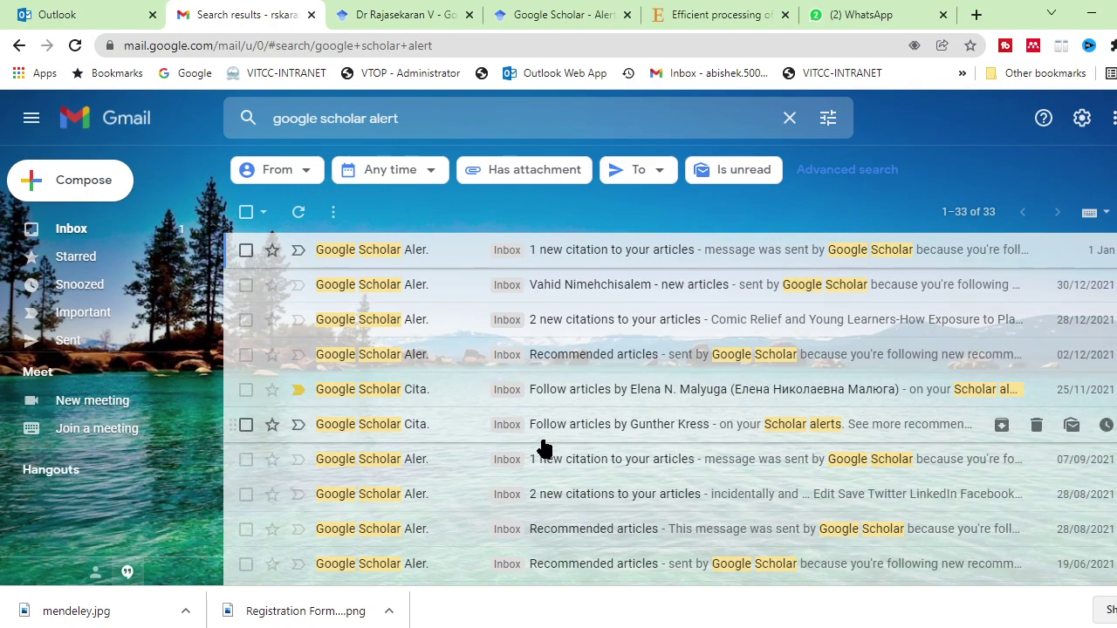
scroll(542, 445, "down", 1)
scroll(541, 445, "up", 1)
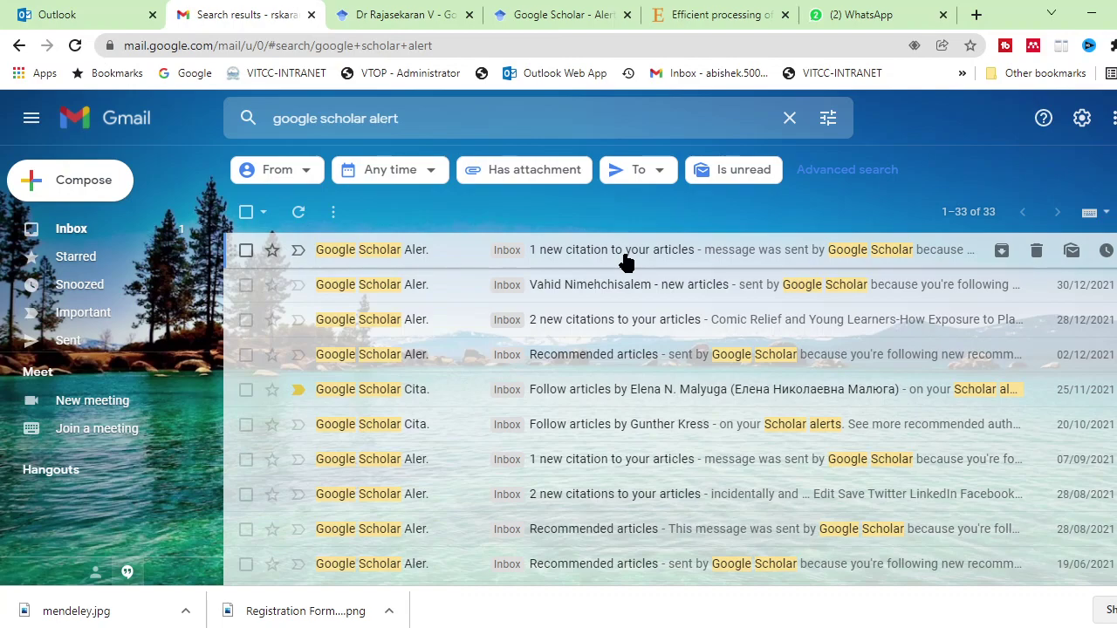
Open the 30 December 2021 new-articles alert message for the followed author from the Gmail search results.
left_click(530, 21)
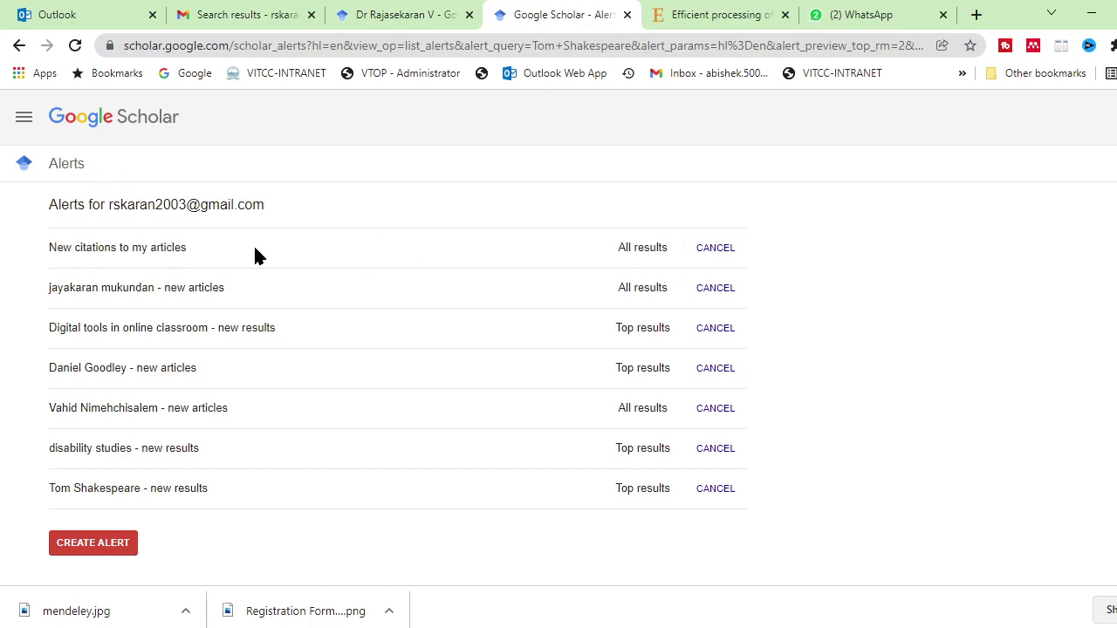
left_click(379, 17)
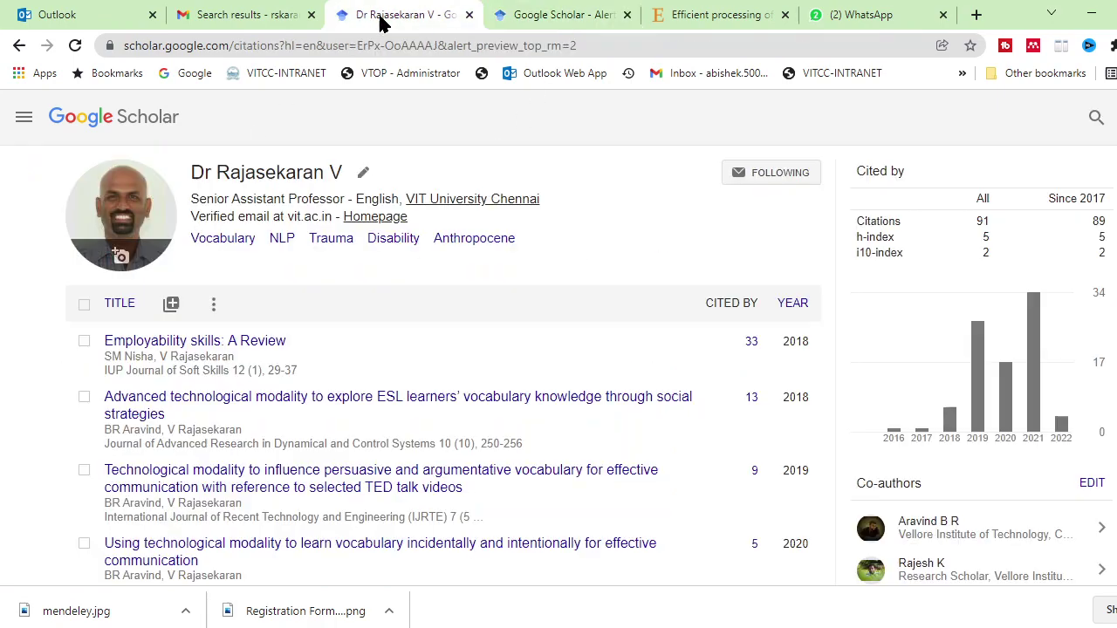
left_click(249, 12)
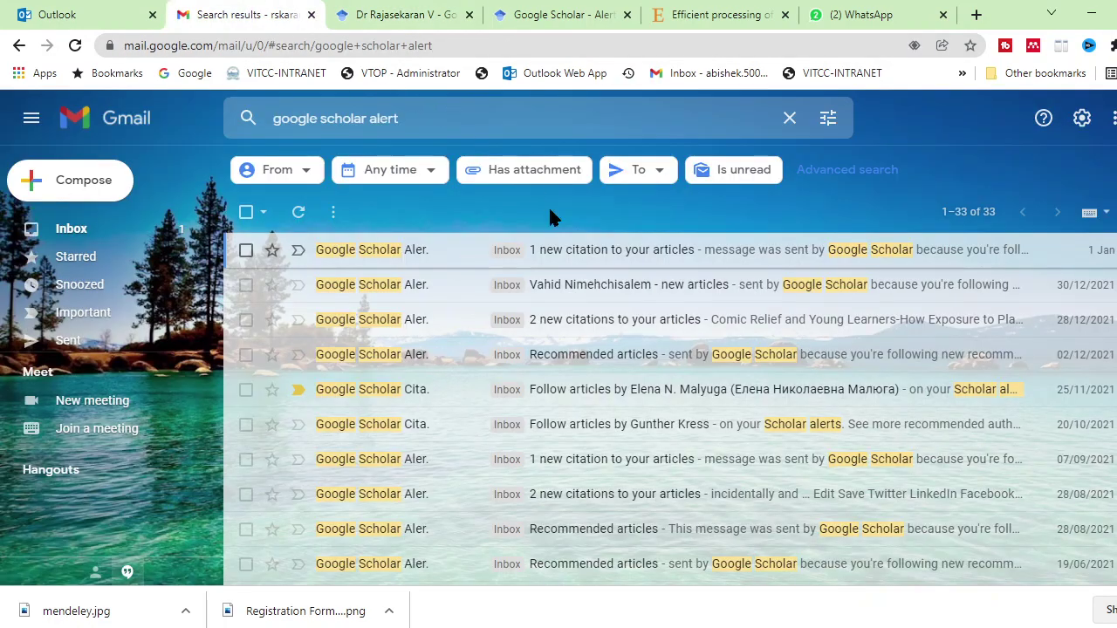
left_click(573, 297)
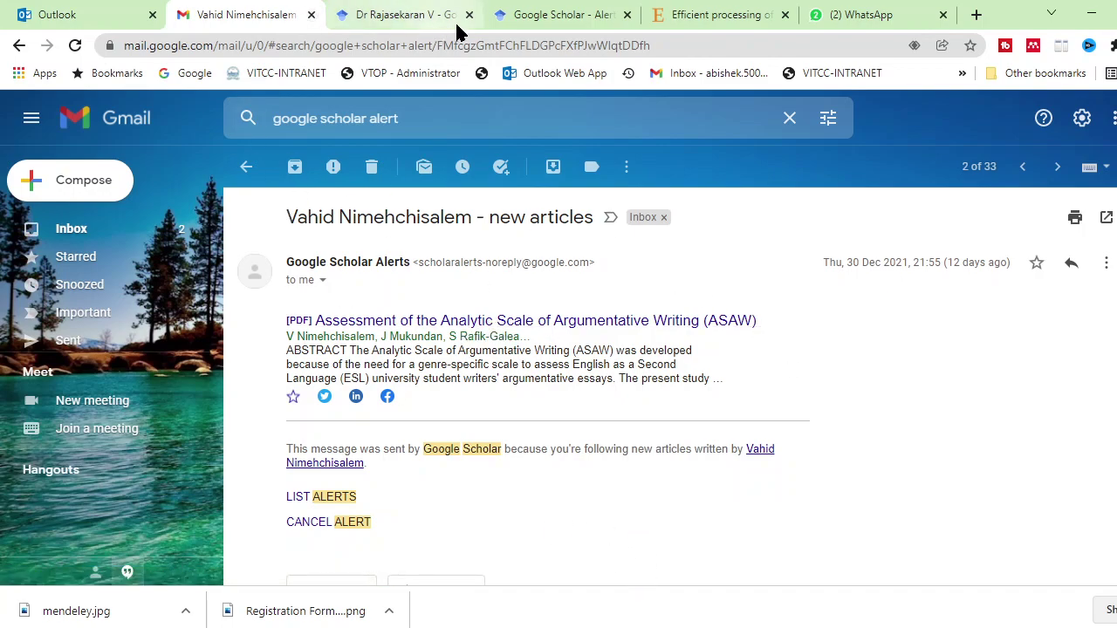
Return to the Google Scholar alerts list and cancel the "Digital tools in online classroom" alert.
left_click(410, 15)
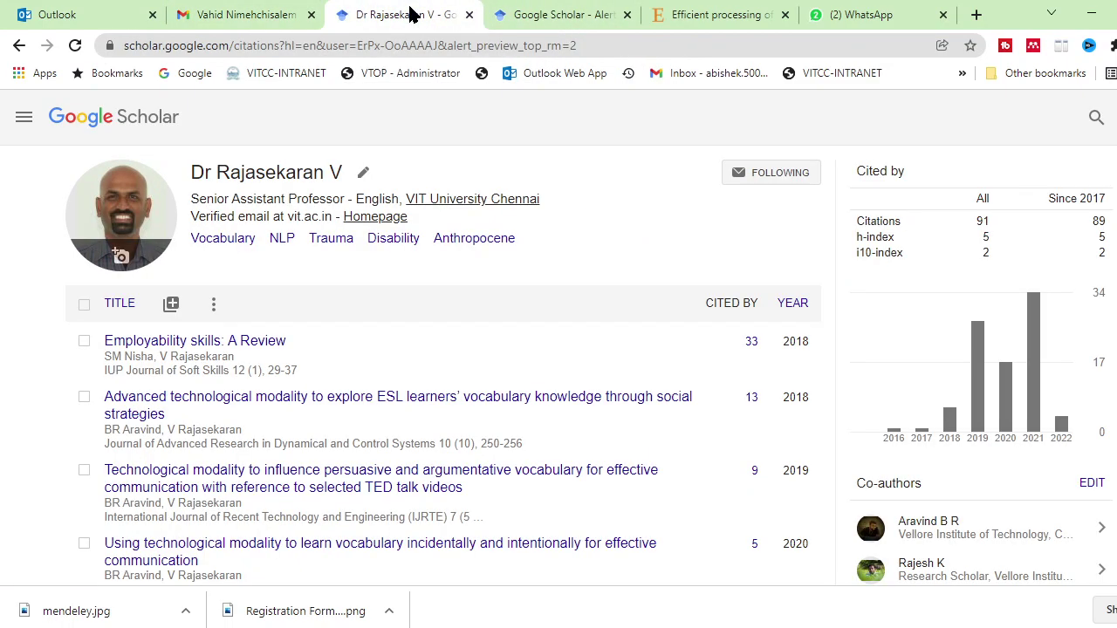
left_click(537, 16)
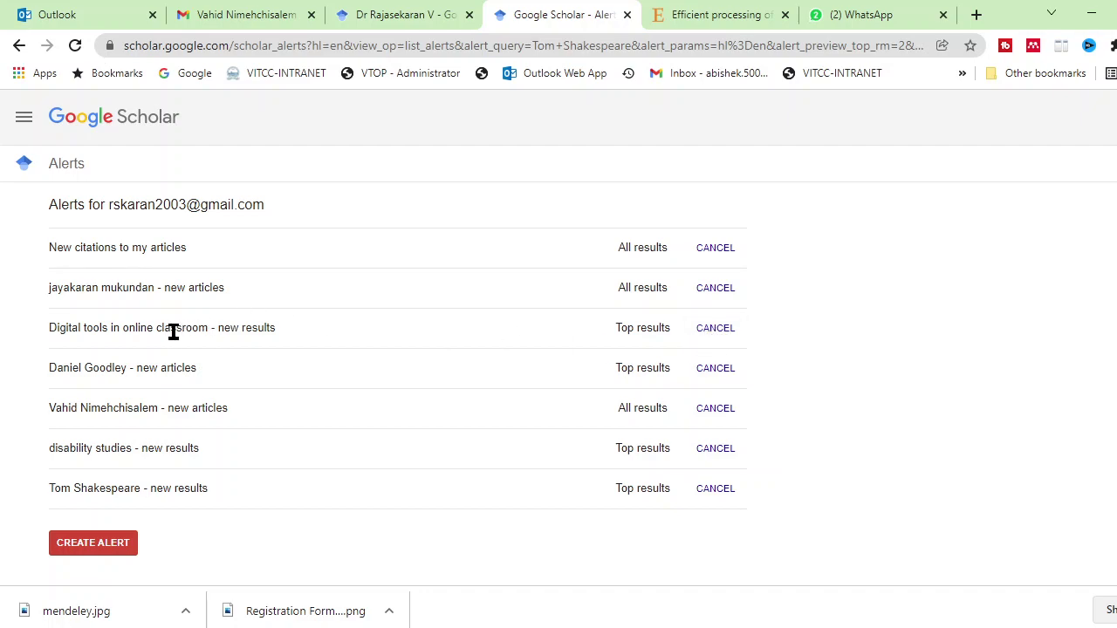
left_click(708, 331)
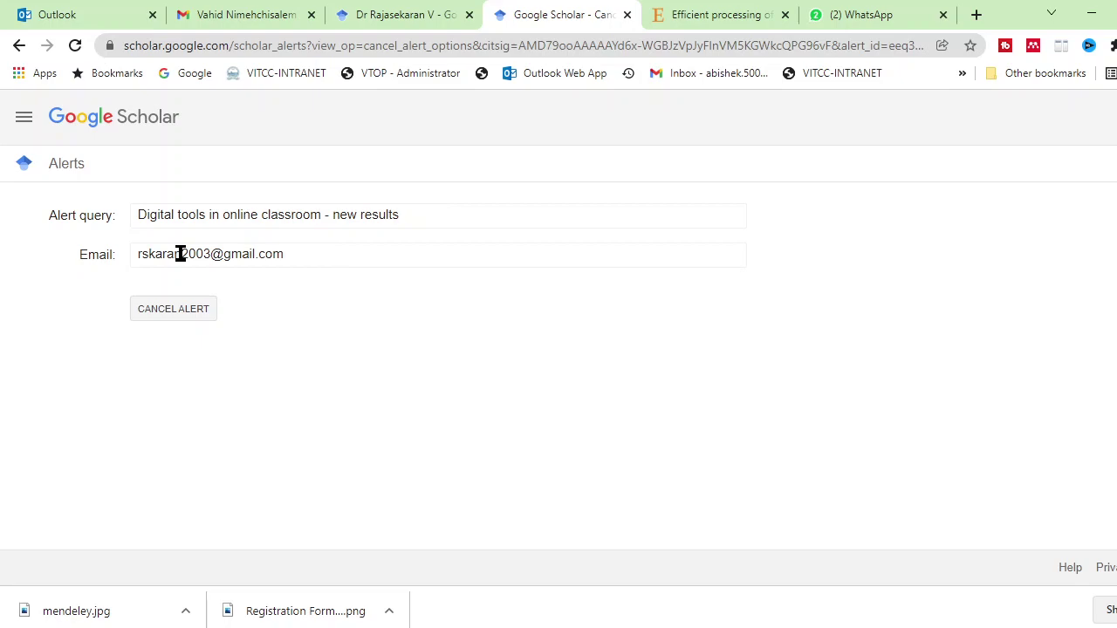
left_click(186, 309)
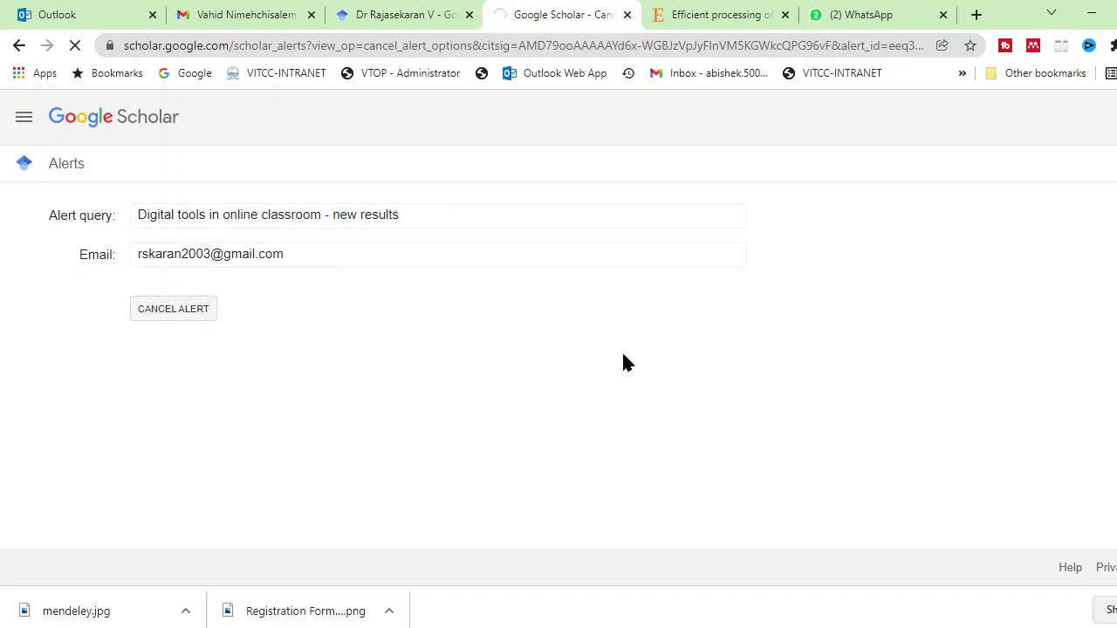